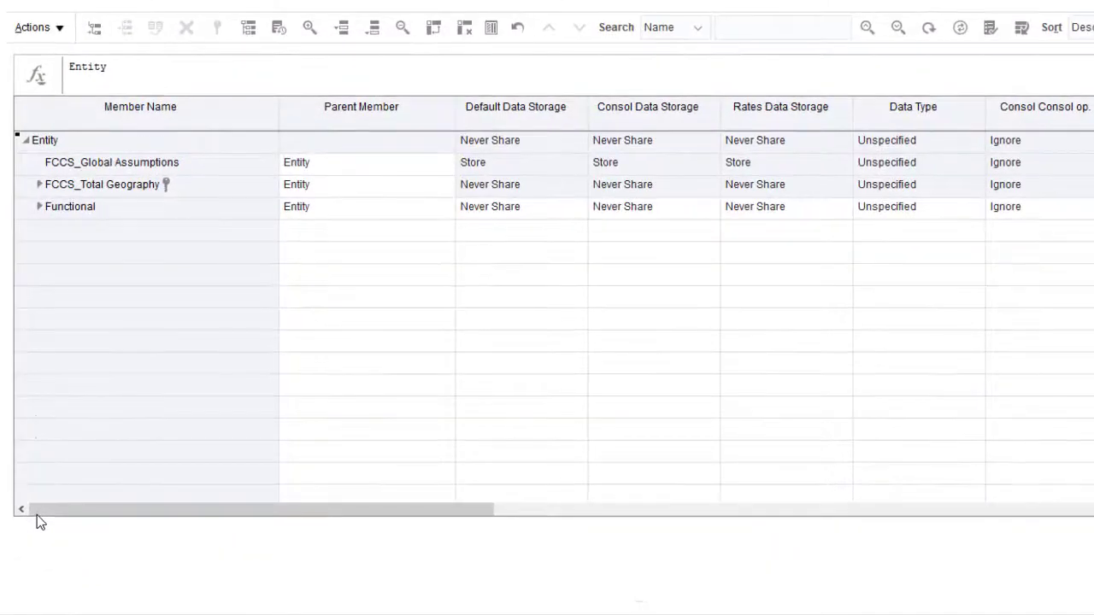
# - Check NA's entities, then expand Functional > Sales to show shared France.[Sales] and Brazil.[Sales]
pyautogui.click(39, 184)
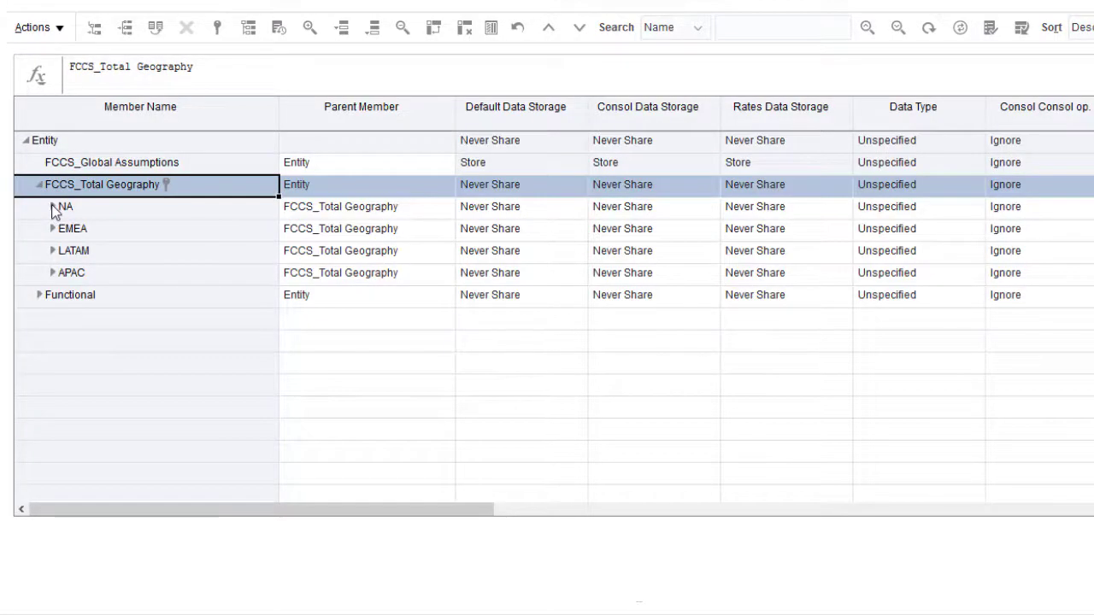
pyautogui.click(53, 207)
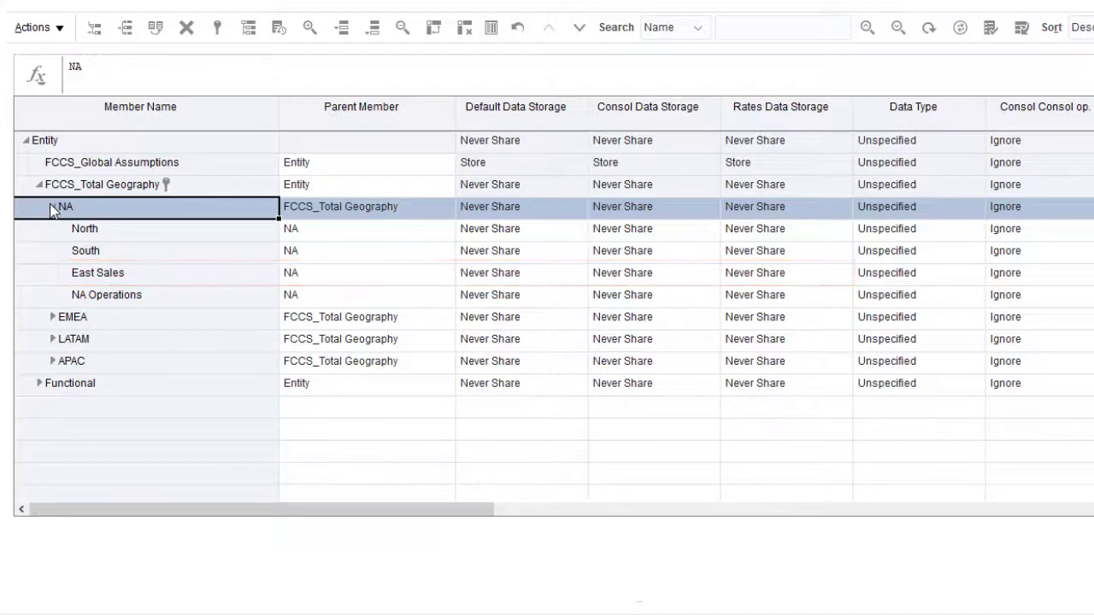
pyautogui.click(51, 206)
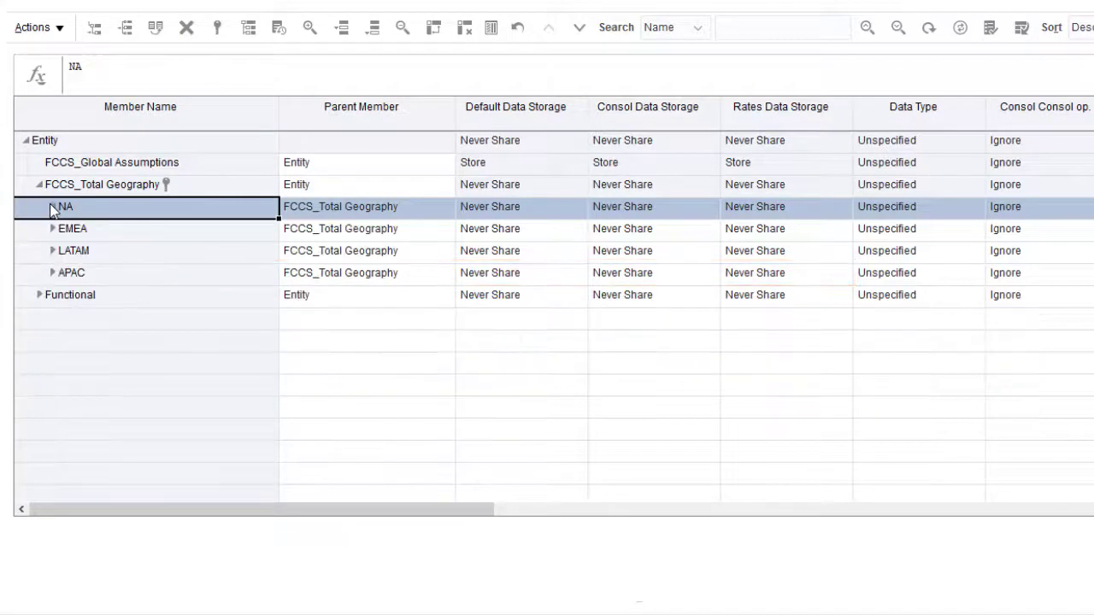
pyautogui.click(40, 298)
pyautogui.click(38, 295)
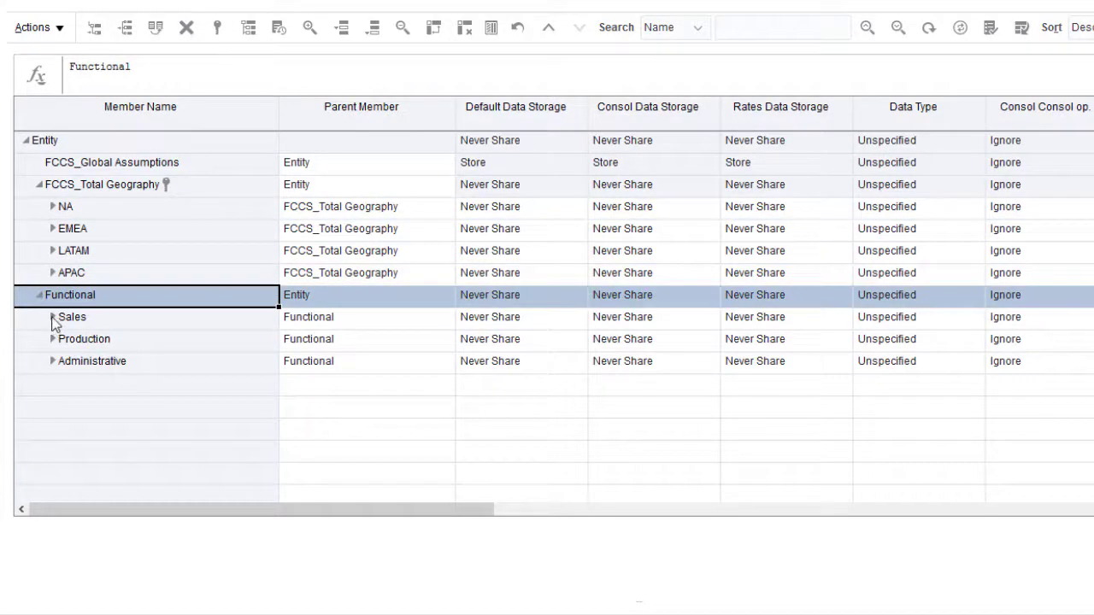
pyautogui.click(52, 317)
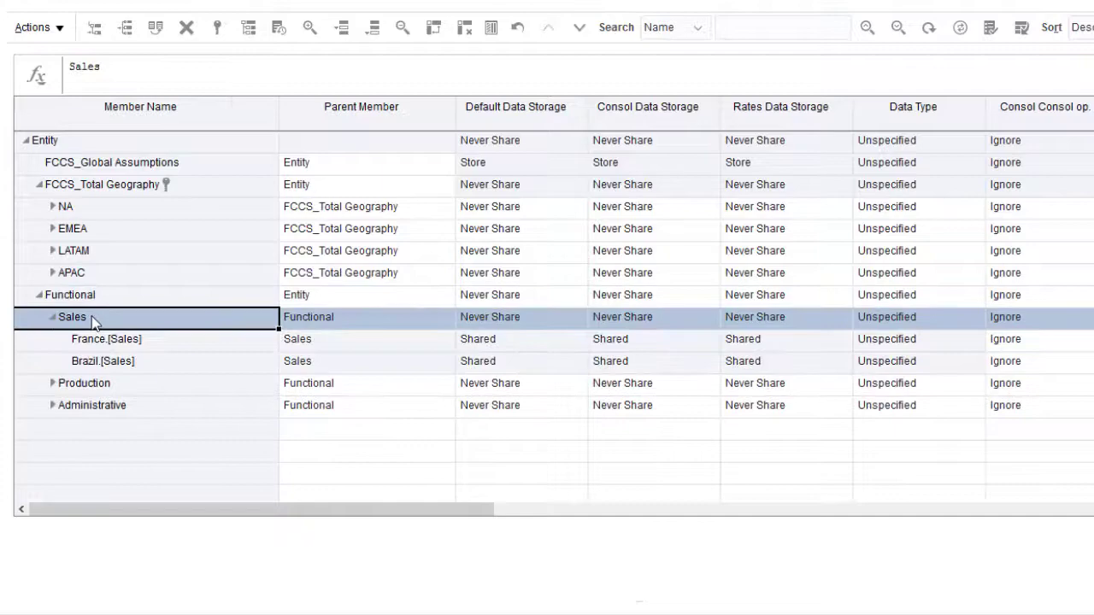
# - Add a child member 'East Sales' under Sales with Default Data Storage set to Shared
pyautogui.click(96, 33)
pyautogui.click(720, 224)
pyautogui.write('E')
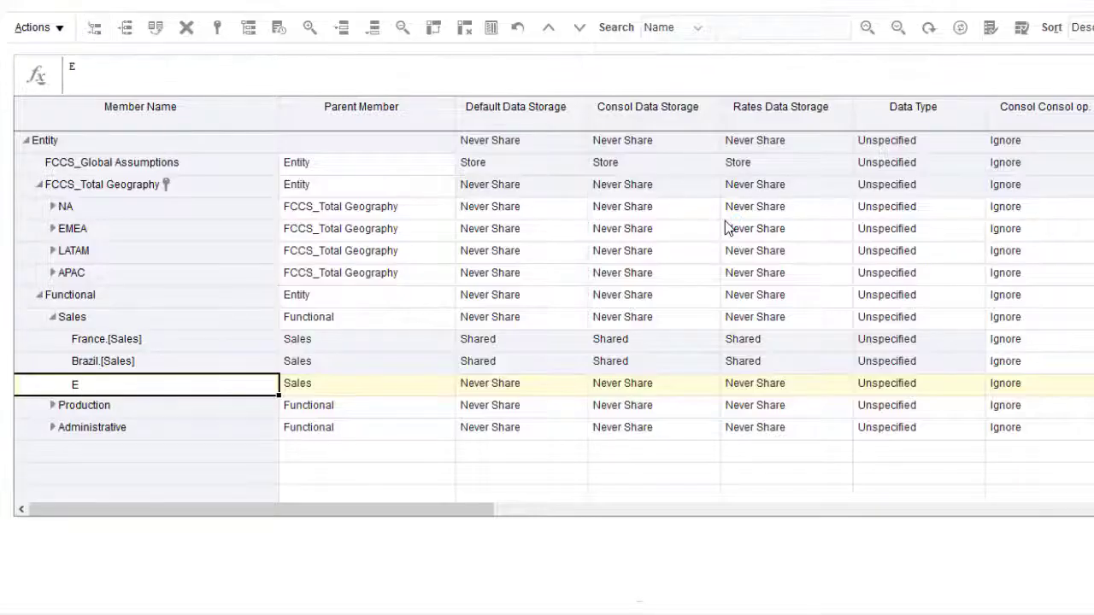
pyautogui.write('ast Sales')
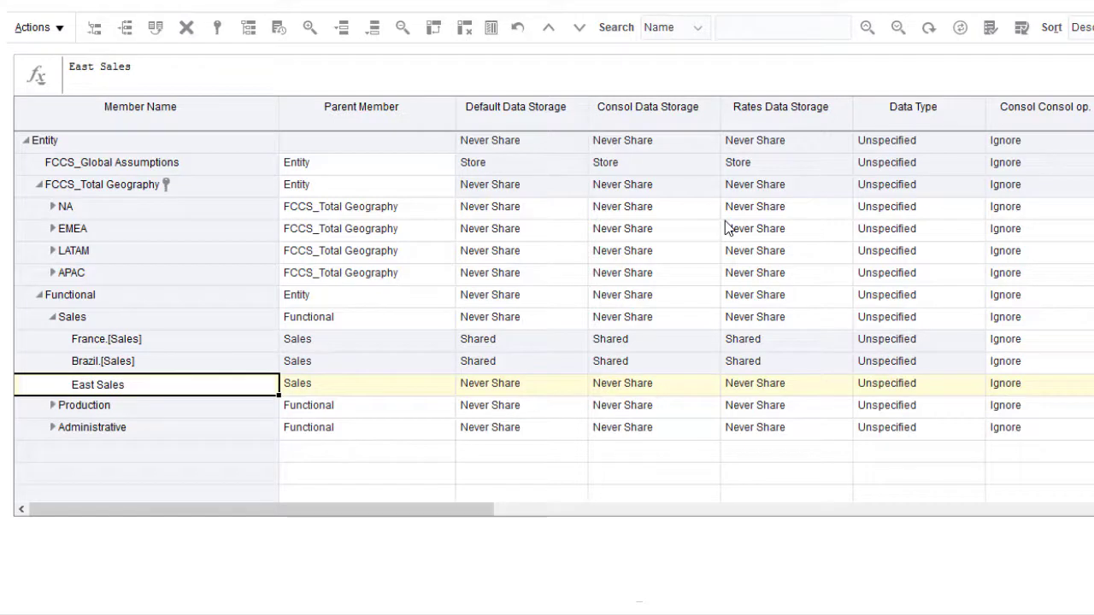
pyautogui.press('Tab')
pyautogui.click(581, 383)
pyautogui.click(544, 423)
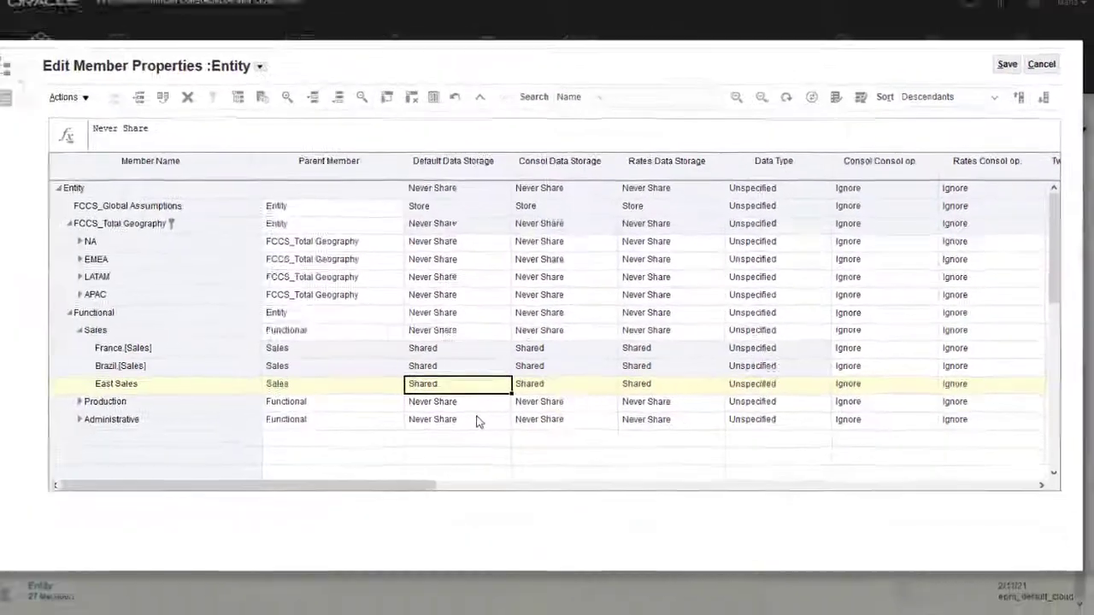
# - Save the East Sales member and run Refresh Database, confirming past the warning
pyautogui.click(1005, 77)
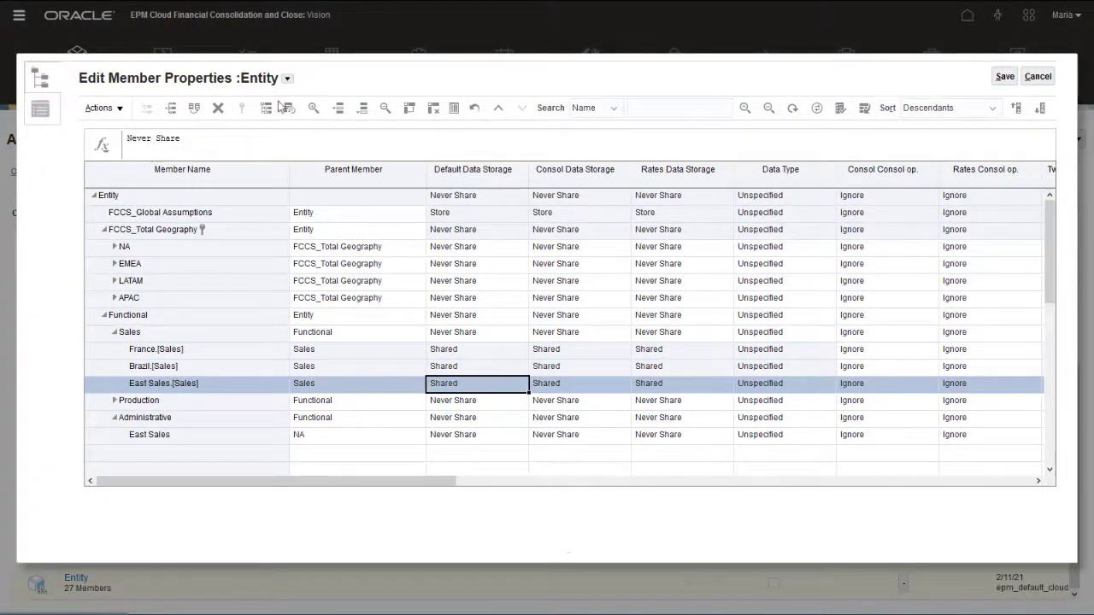
pyautogui.click(118, 109)
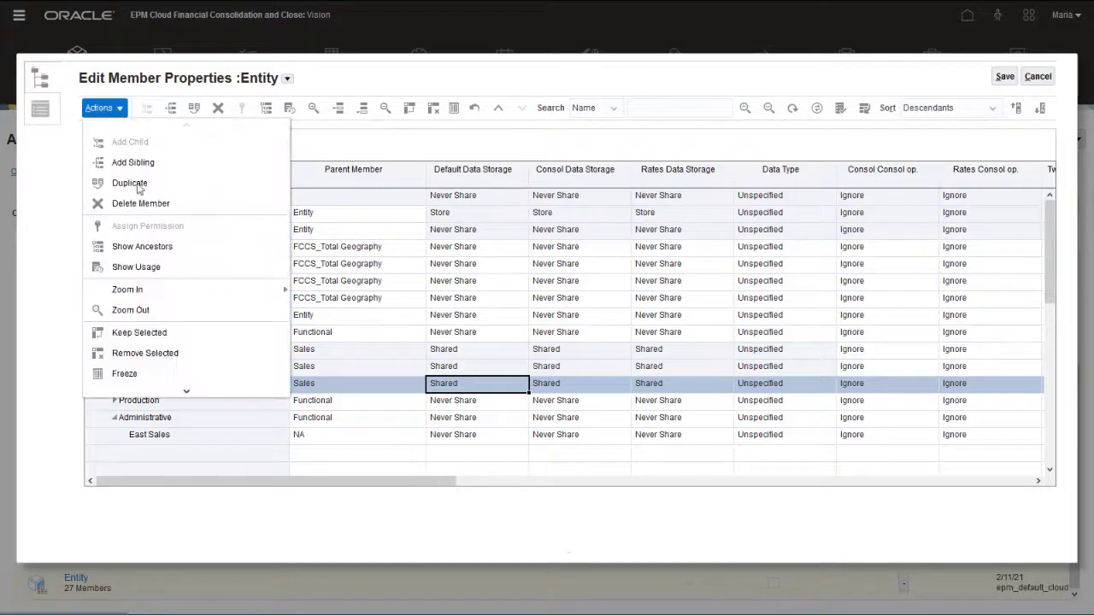
pyautogui.moveTo(187, 395)
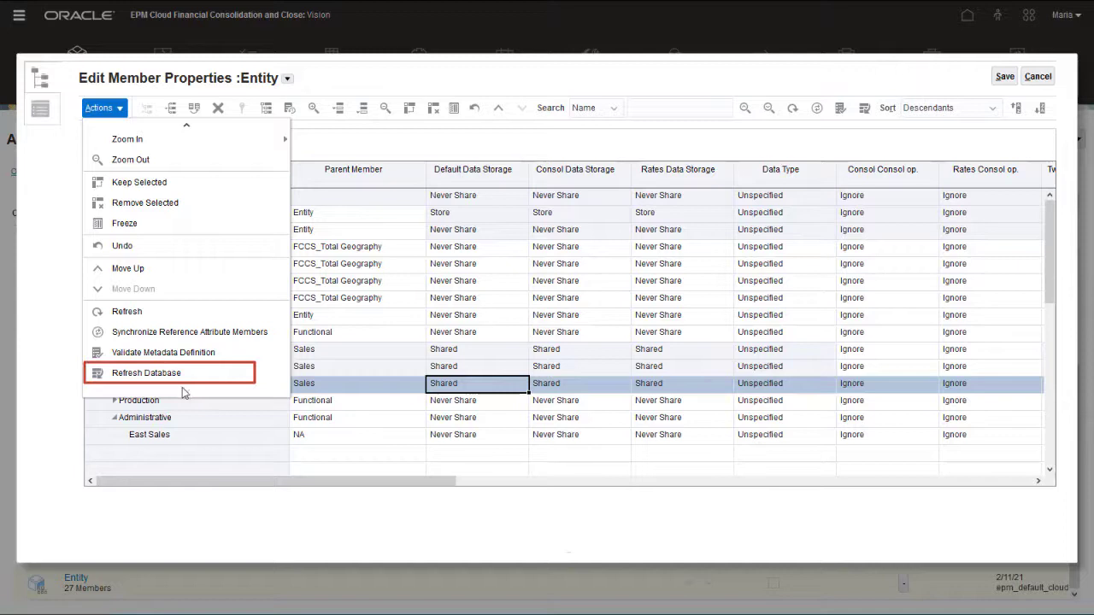
pyautogui.click(169, 376)
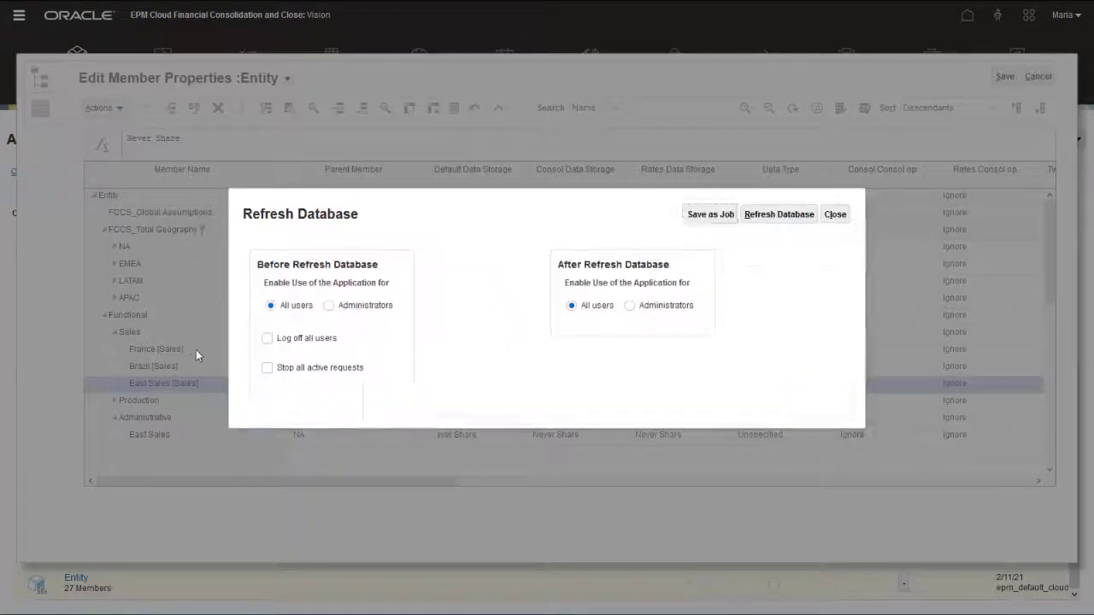
pyautogui.click(779, 214)
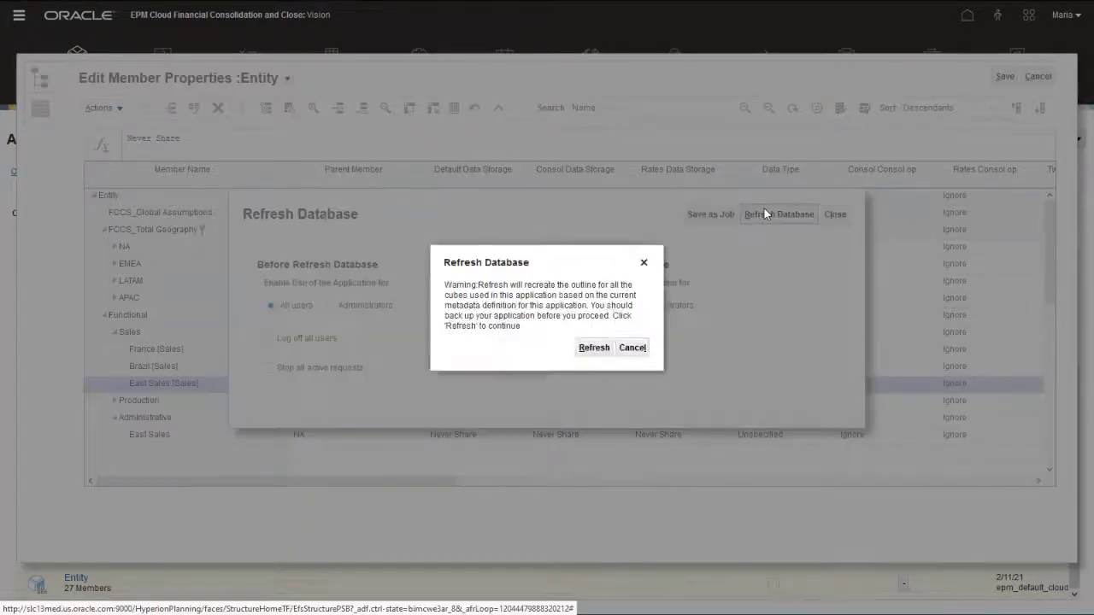
pyautogui.click(594, 348)
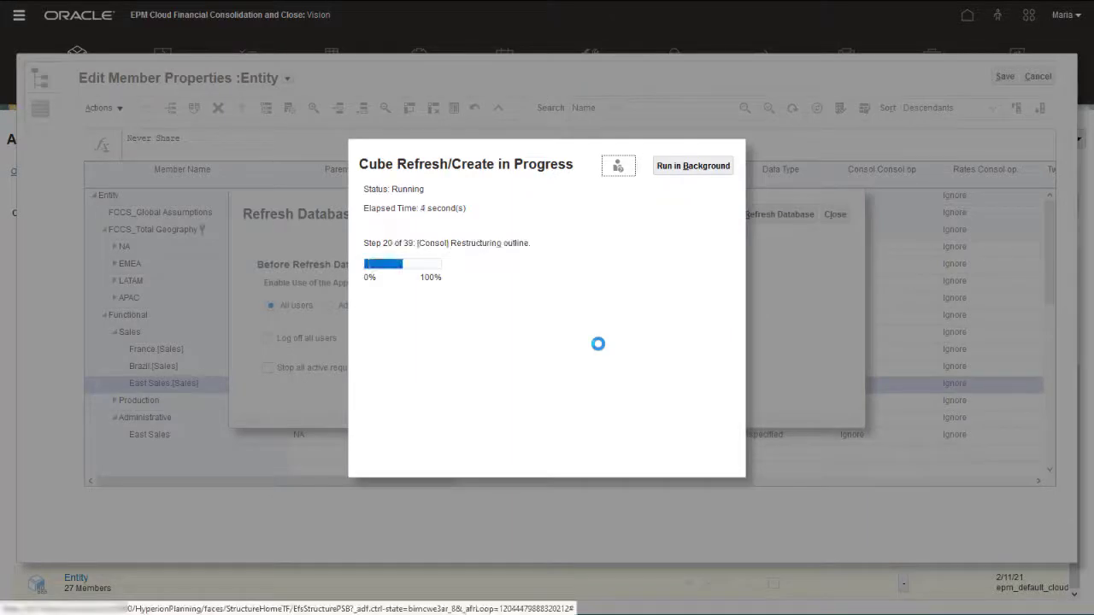
pyautogui.click(716, 166)
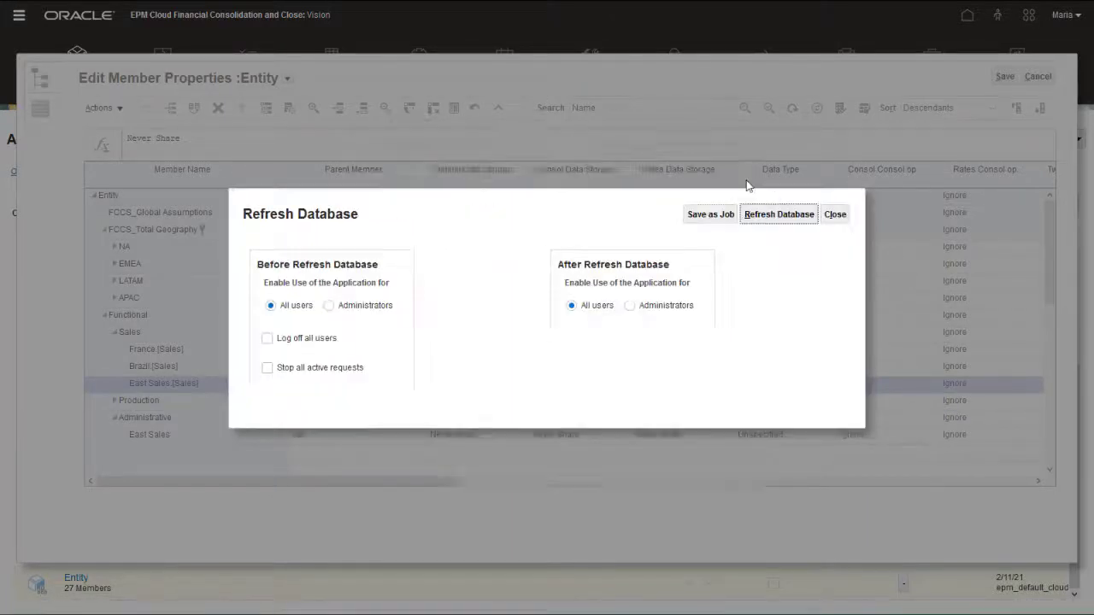
pyautogui.click(825, 215)
# - Return home and open the Intercompany Receivables data entry form
pyautogui.click(1037, 77)
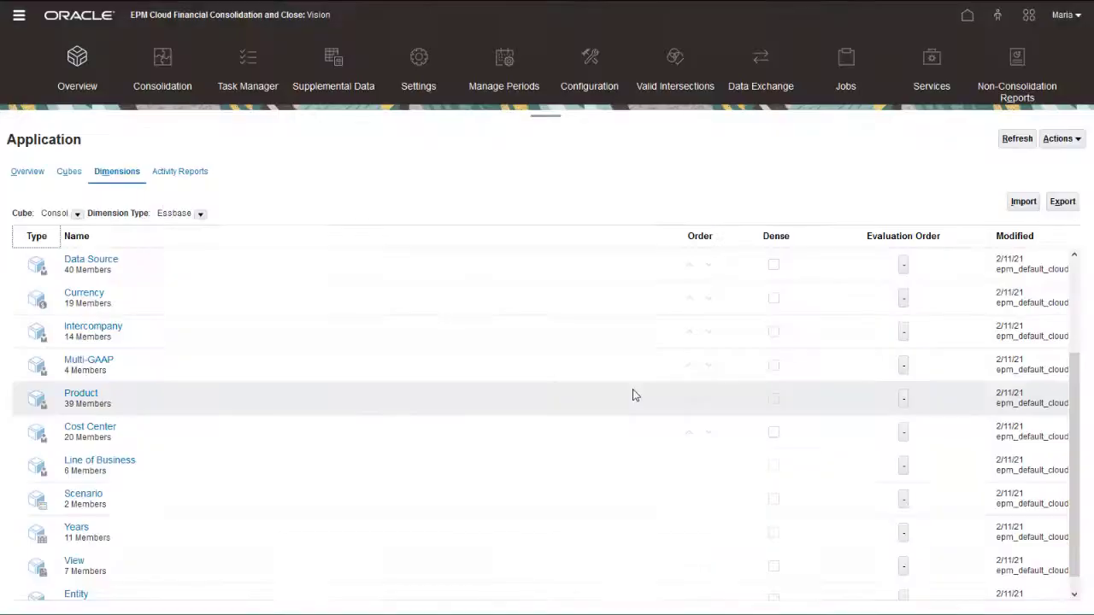
pyautogui.click(970, 21)
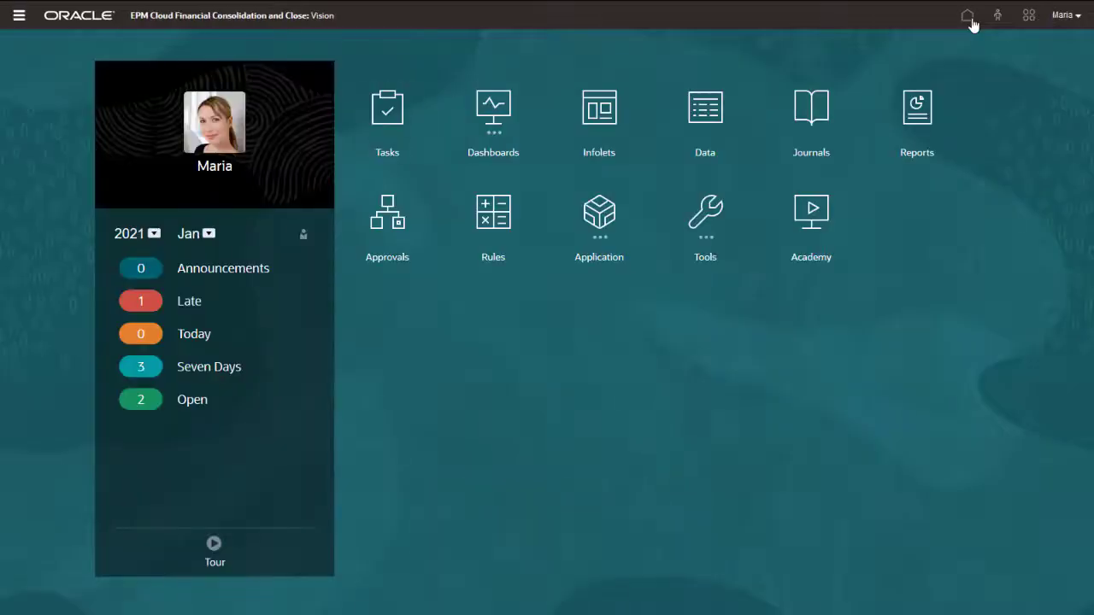
pyautogui.click(710, 114)
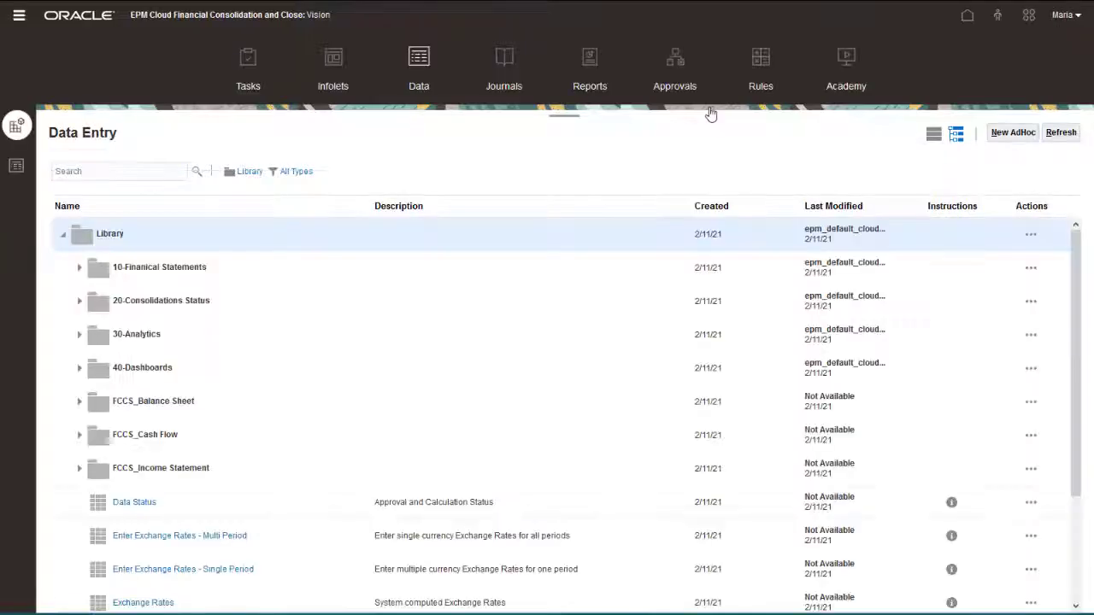
pyautogui.scroll(-3, 916, 501)
pyautogui.click(204, 530)
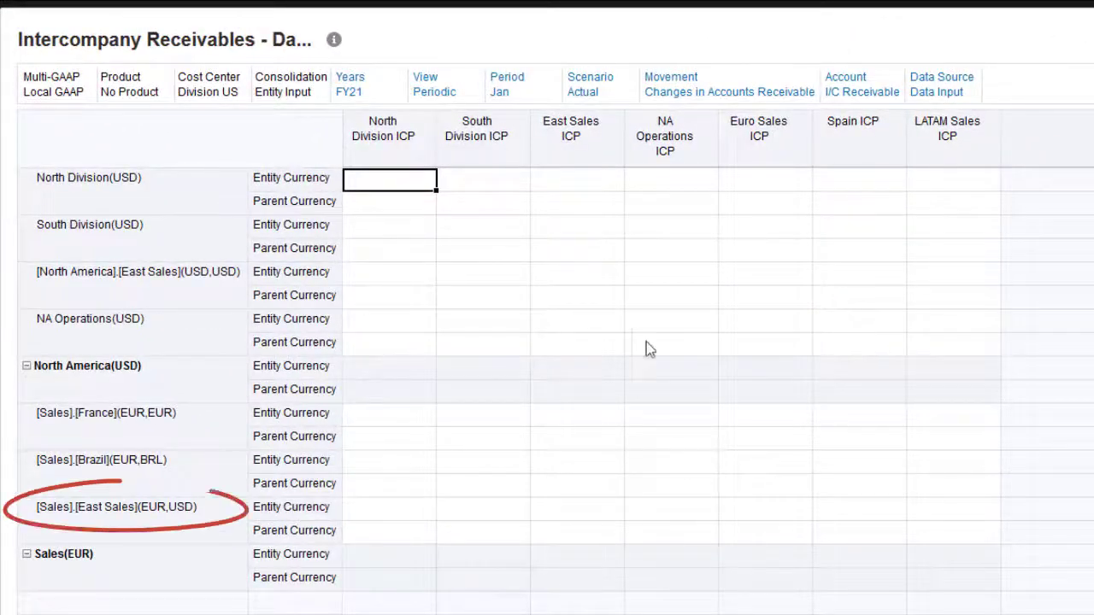
# - Enter 15000 for East Sales against NA Operations ICP and save the form
pyautogui.click(665, 279)
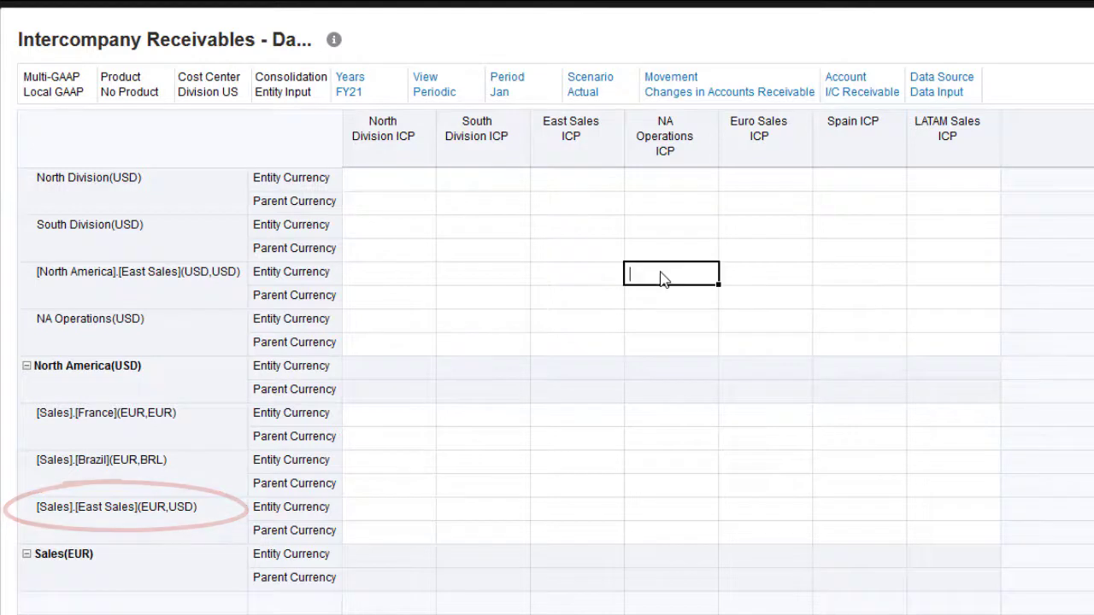
pyautogui.write('15000')
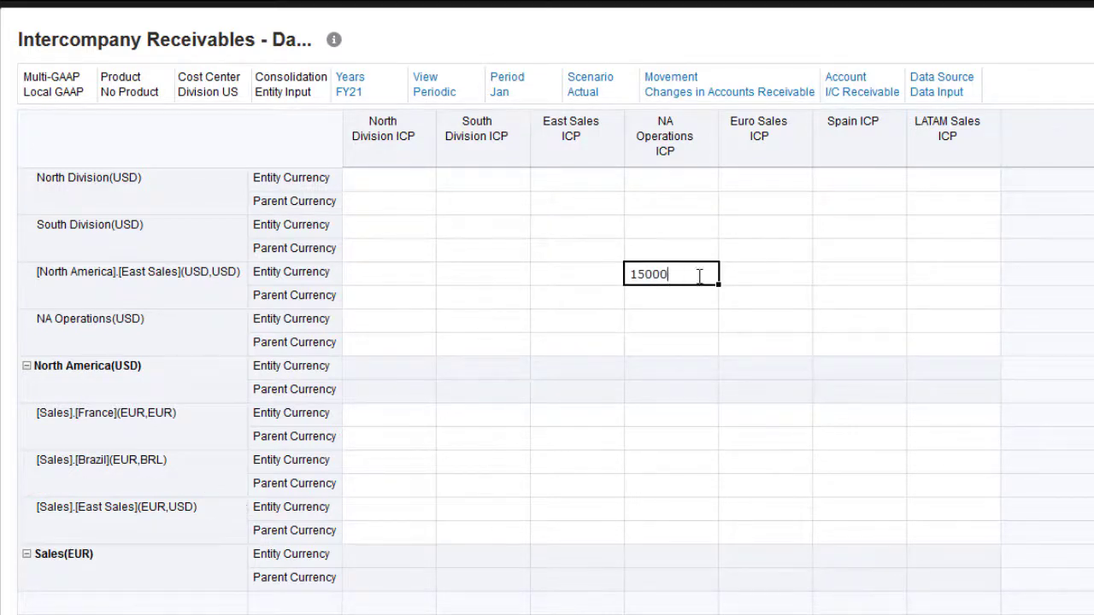
pyautogui.press('Tab')
pyautogui.hotkey('ctrl', 's')
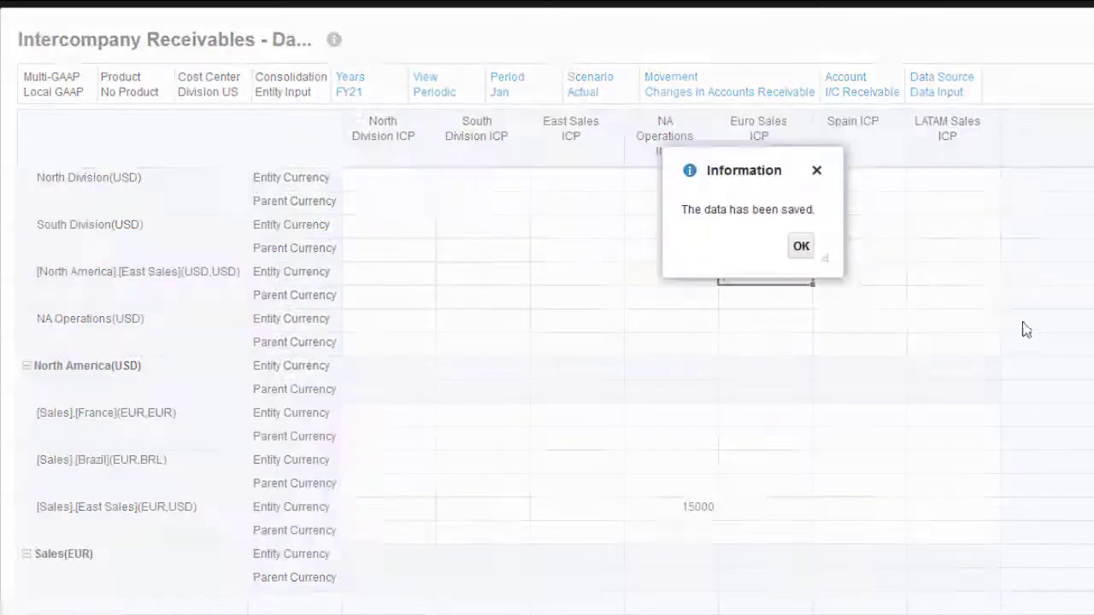
pyautogui.click(802, 247)
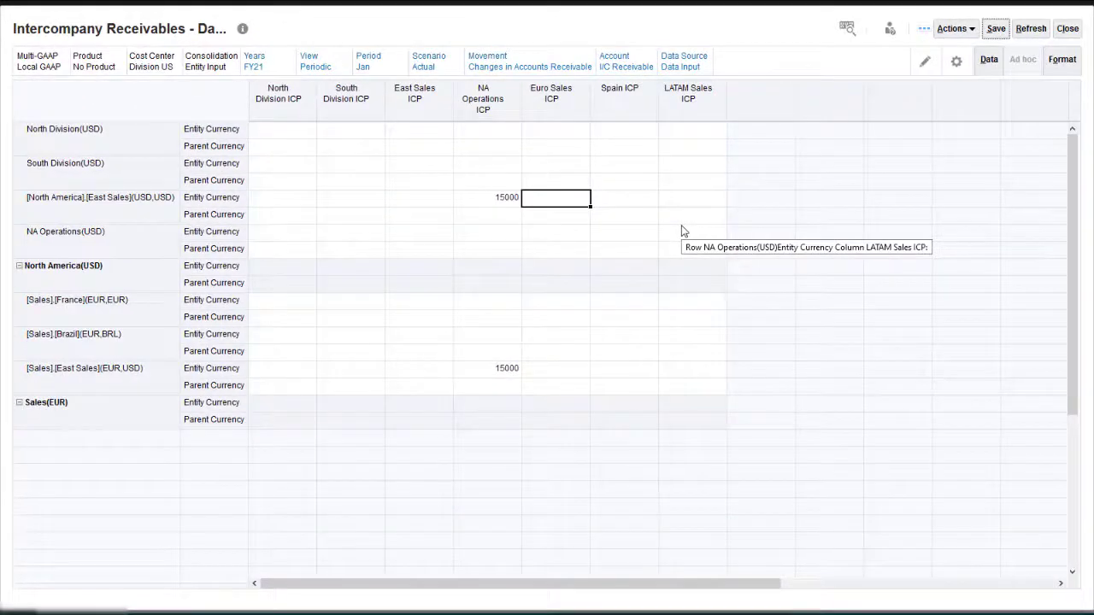
# - From Intercompany Receivables - Consolidated, launch a consolidation of entities 'NA, Sales' for Jan, Actual, FY21
pyautogui.click(1068, 28)
pyautogui.click(222, 500)
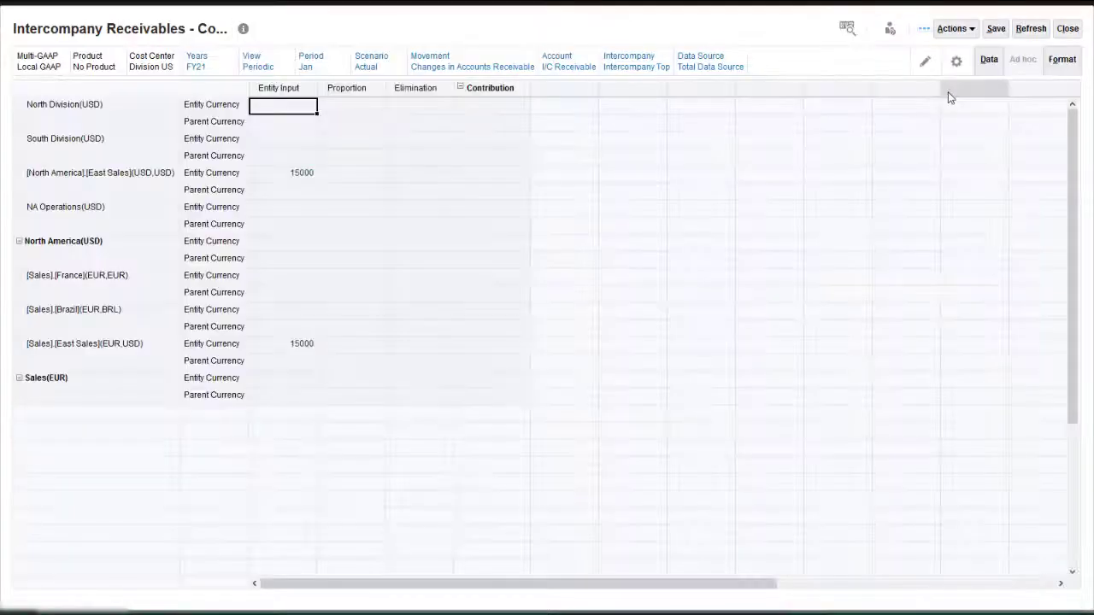
pyautogui.click(952, 28)
pyautogui.click(899, 63)
pyautogui.click(425, 183)
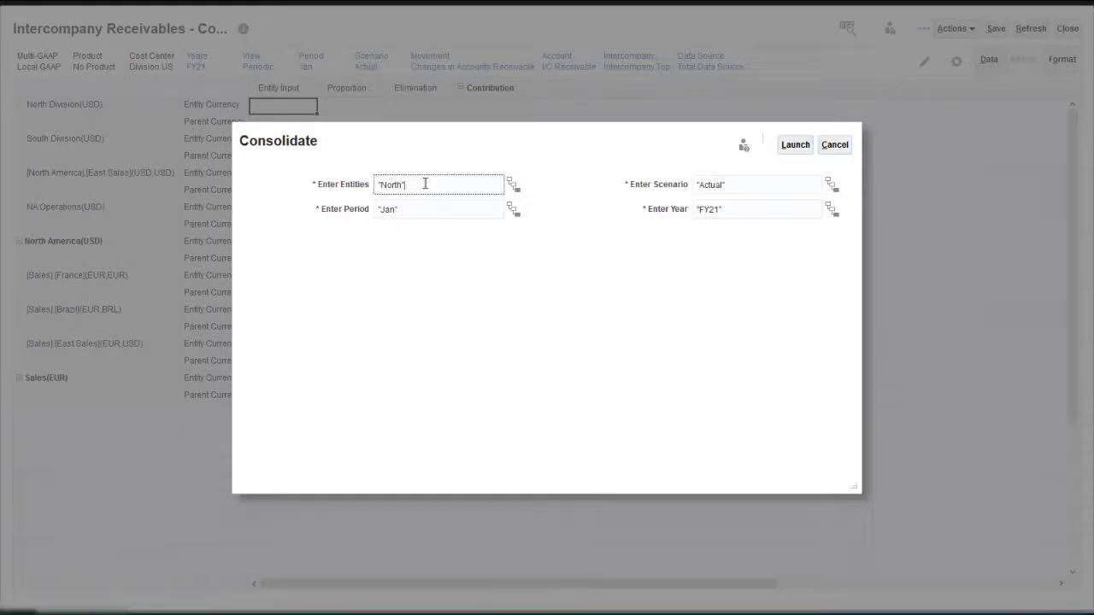
pyautogui.moveTo(425, 182); pyautogui.dragTo(333, 183)
pyautogui.write('NA, Sale')
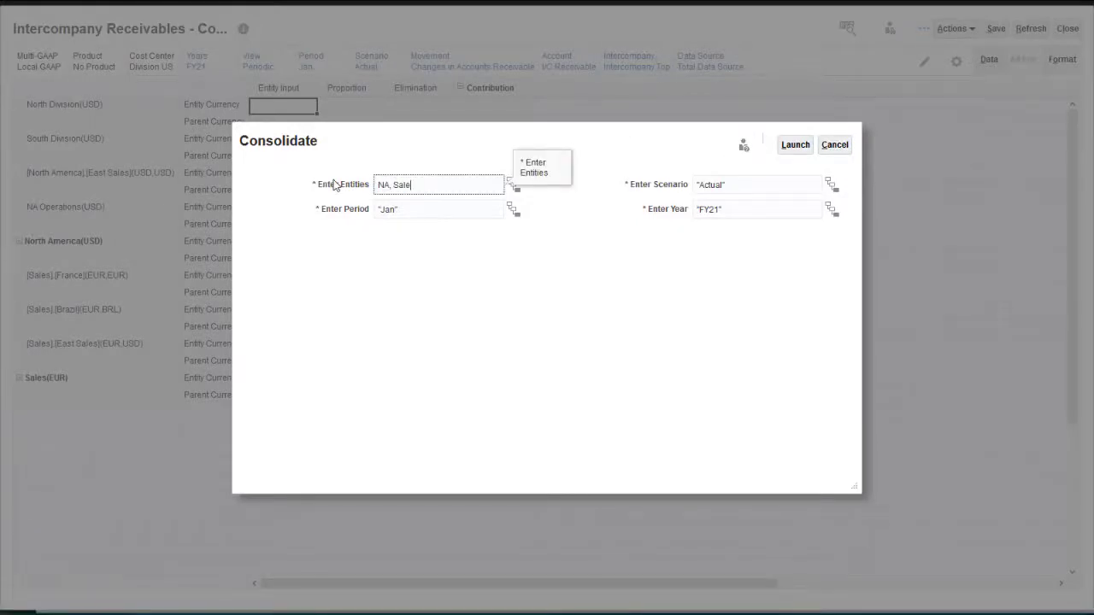
pyautogui.write('s')
pyautogui.click(794, 145)
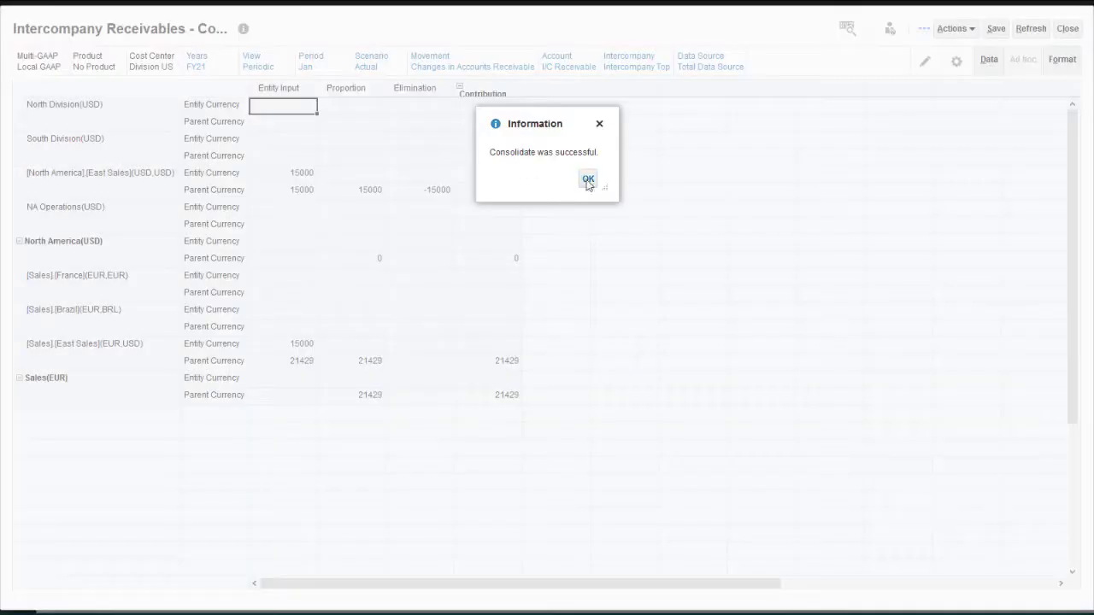
pyautogui.click(588, 181)
pyautogui.click(603, 209)
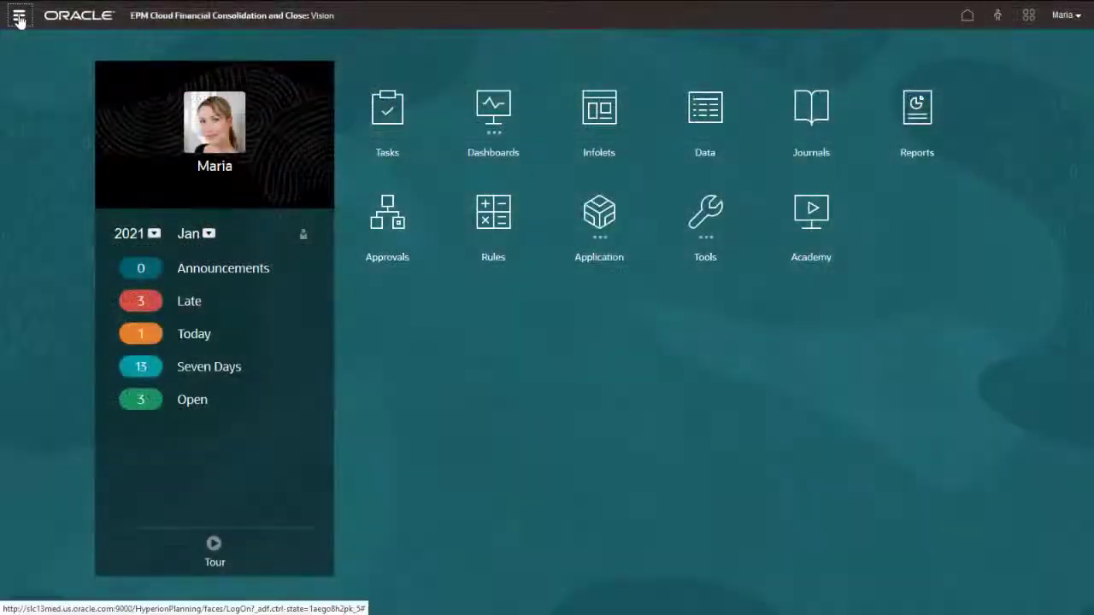
# - Open the Intercompany Receivables - Data Entry form definition at its Layout tab
pyautogui.click(18, 15)
pyautogui.click(573, 154)
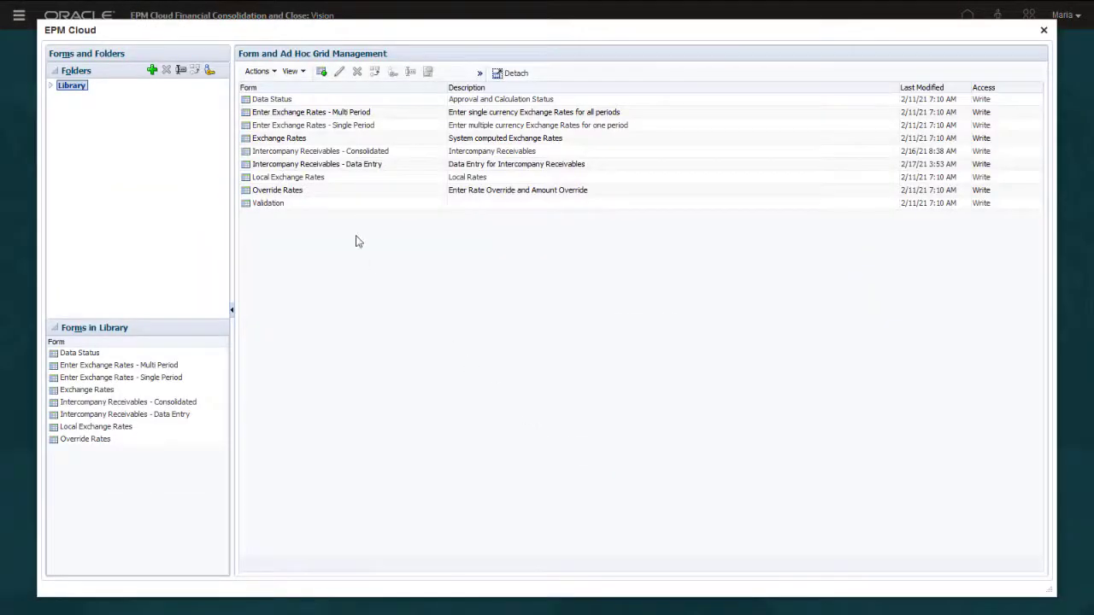
pyautogui.click(354, 164)
pyautogui.click(339, 73)
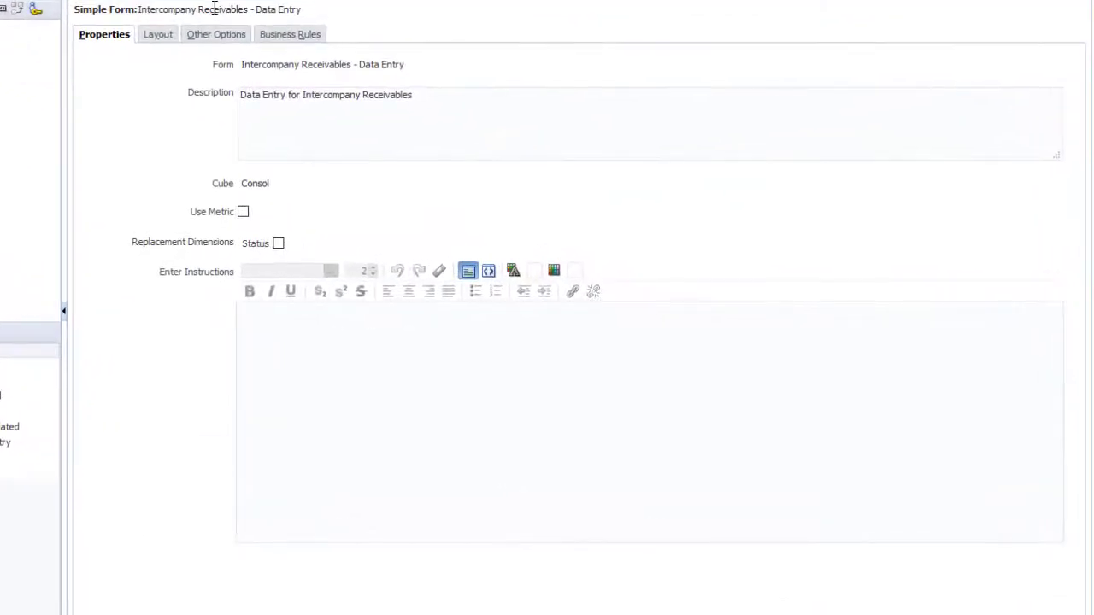
pyautogui.click(157, 35)
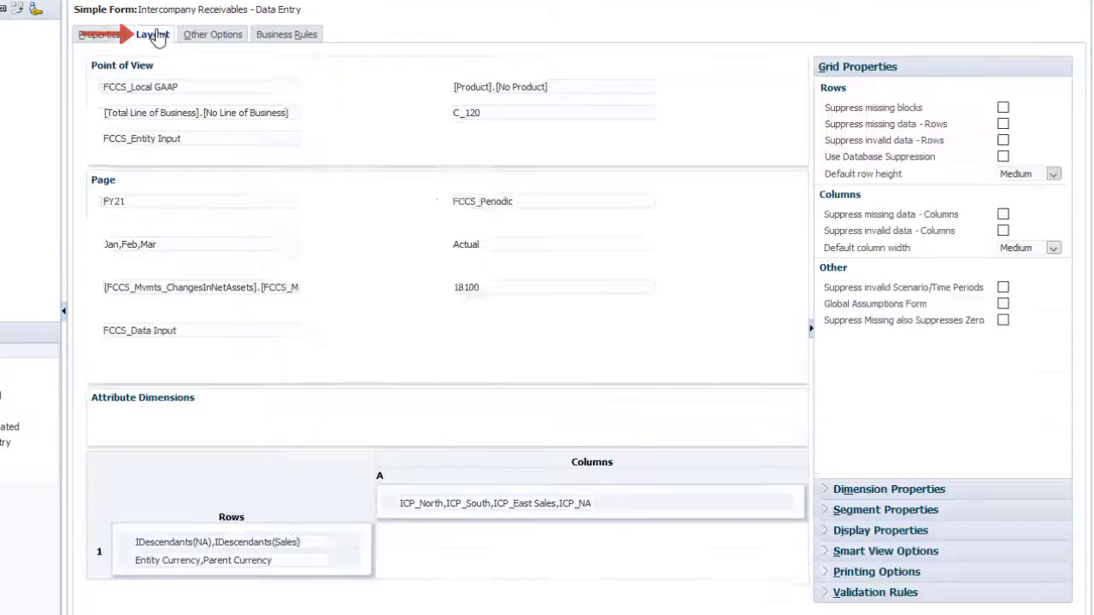
# - Set Entity rows to Show Qualified Name As Needed with Show Currency checked, then finish
pyautogui.click(158, 534)
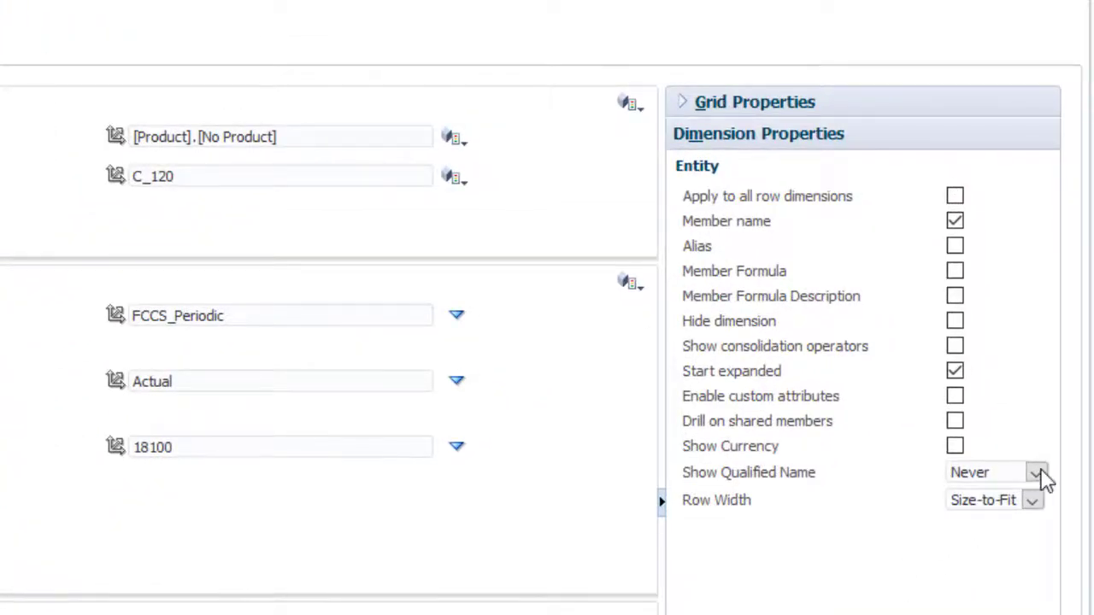
pyautogui.click(1042, 477)
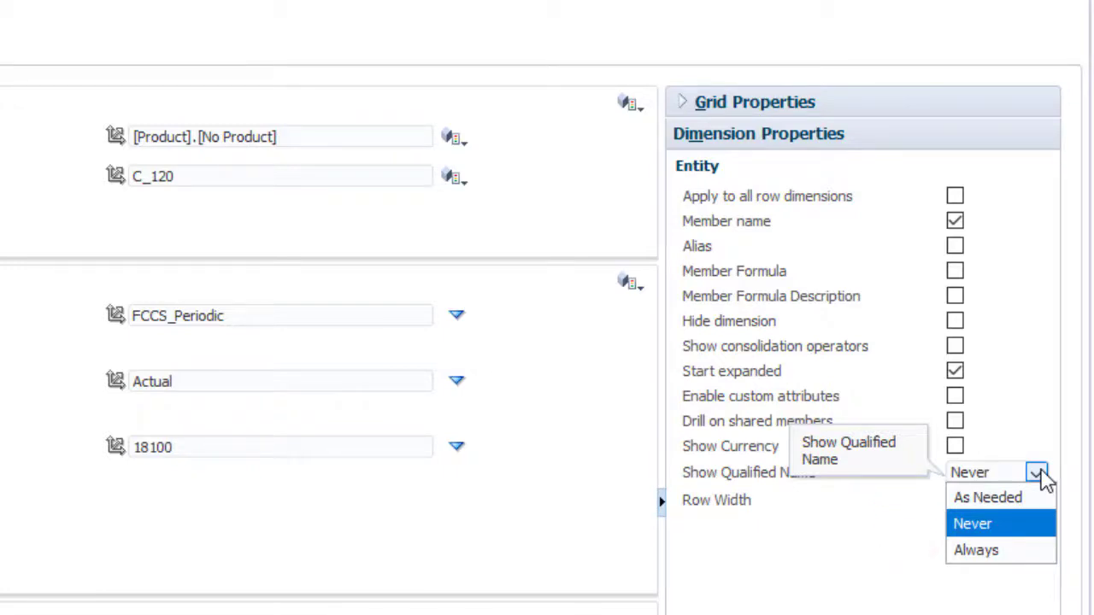
pyautogui.click(1011, 506)
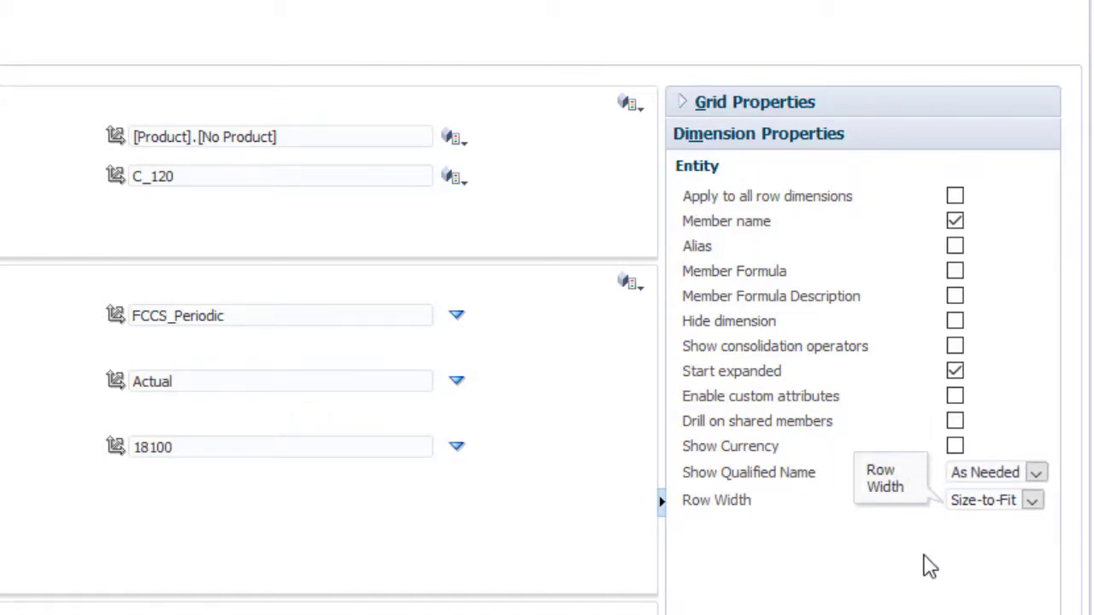
pyautogui.click(956, 447)
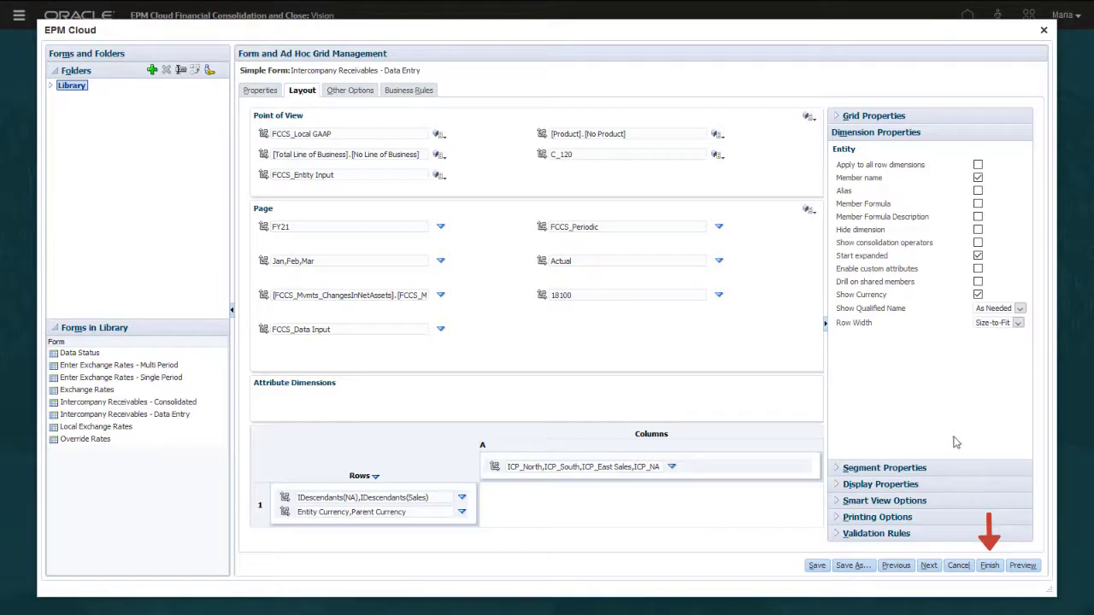
pyautogui.click(990, 565)
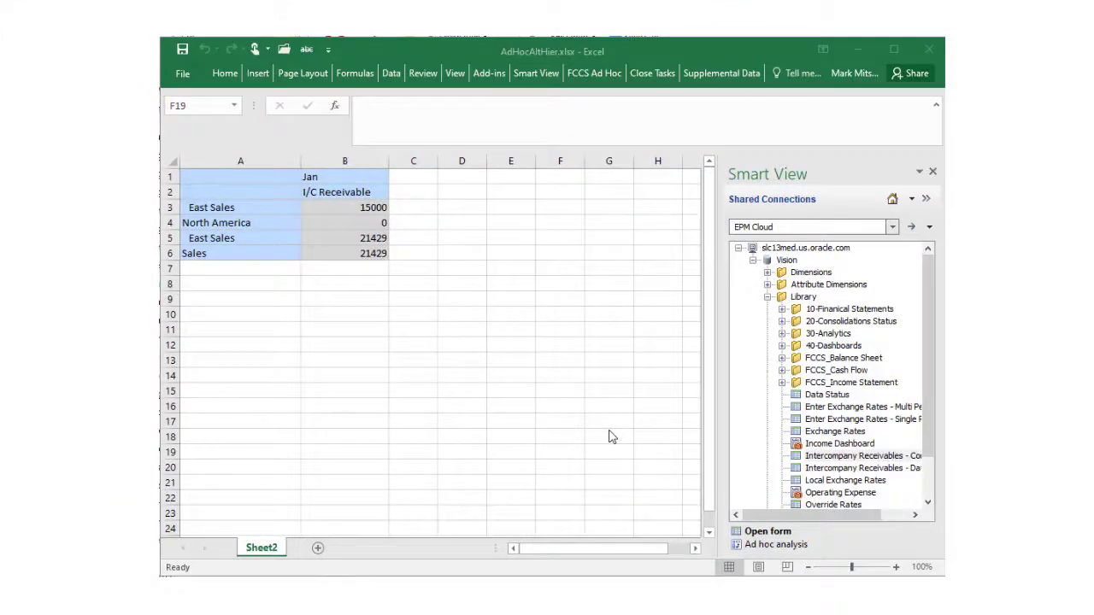
# - Set Smart View Member Name Display to Distinct Member Name Only and refresh the ad hoc grid
pyautogui.click(528, 75)
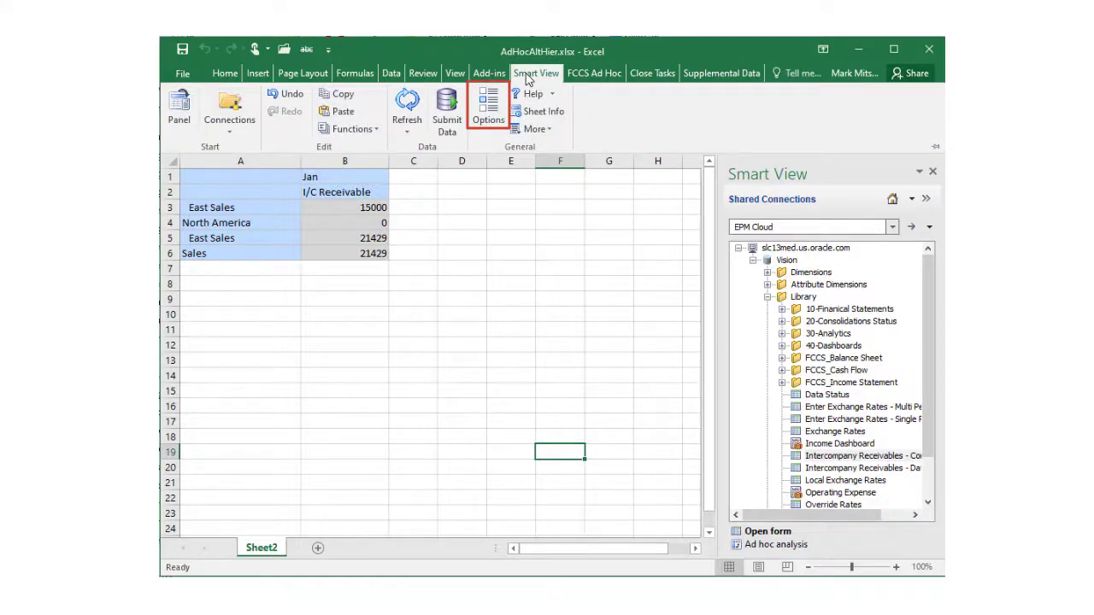
pyautogui.click(489, 107)
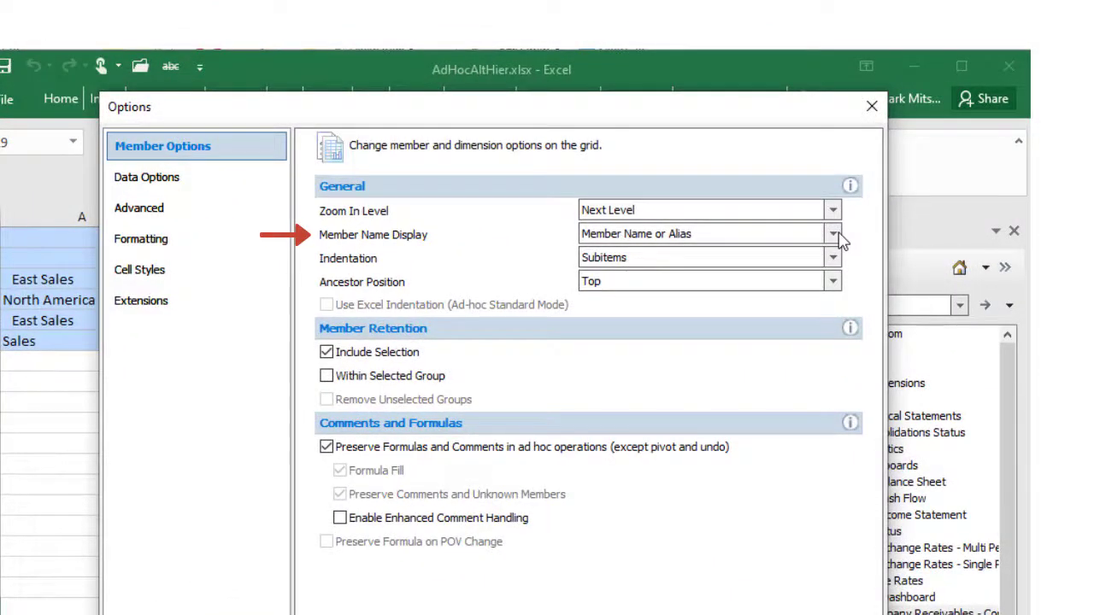
pyautogui.click(834, 235)
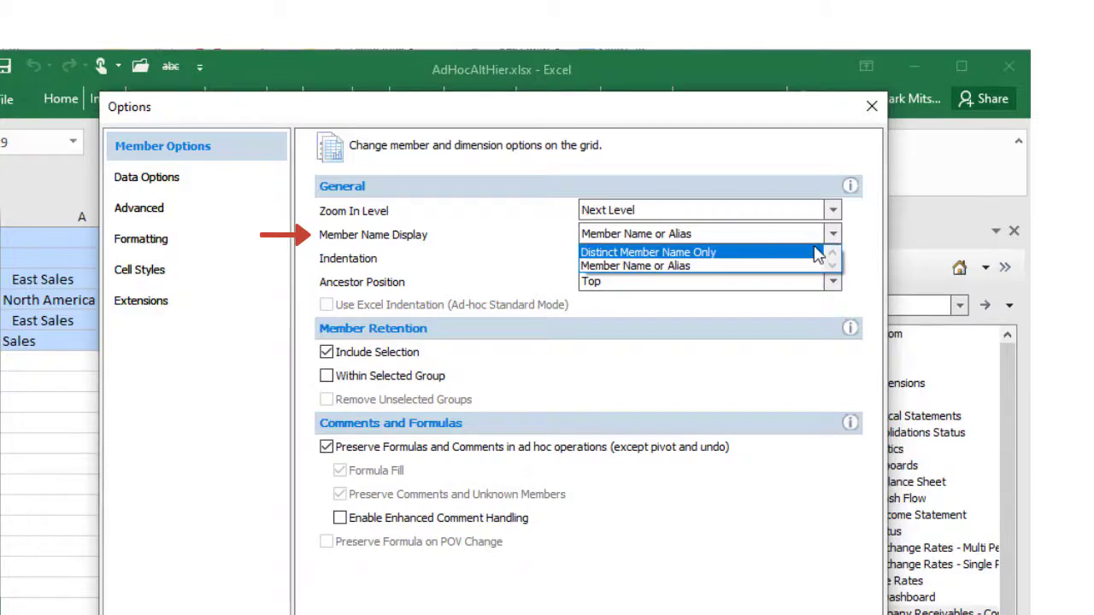
pyautogui.click(818, 252)
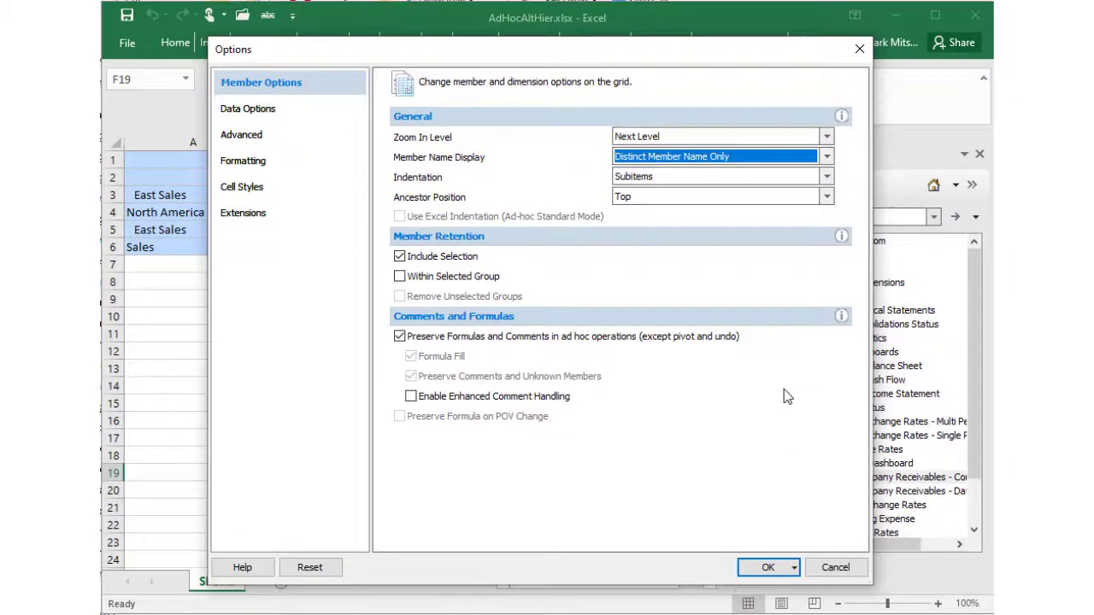
pyautogui.click(763, 570)
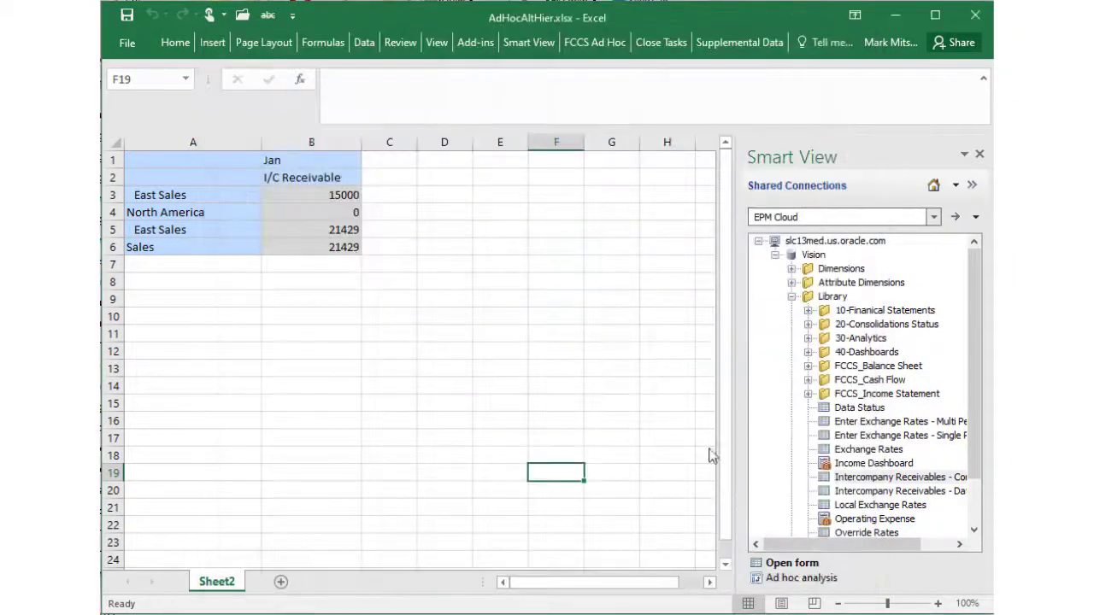
pyautogui.click(528, 43)
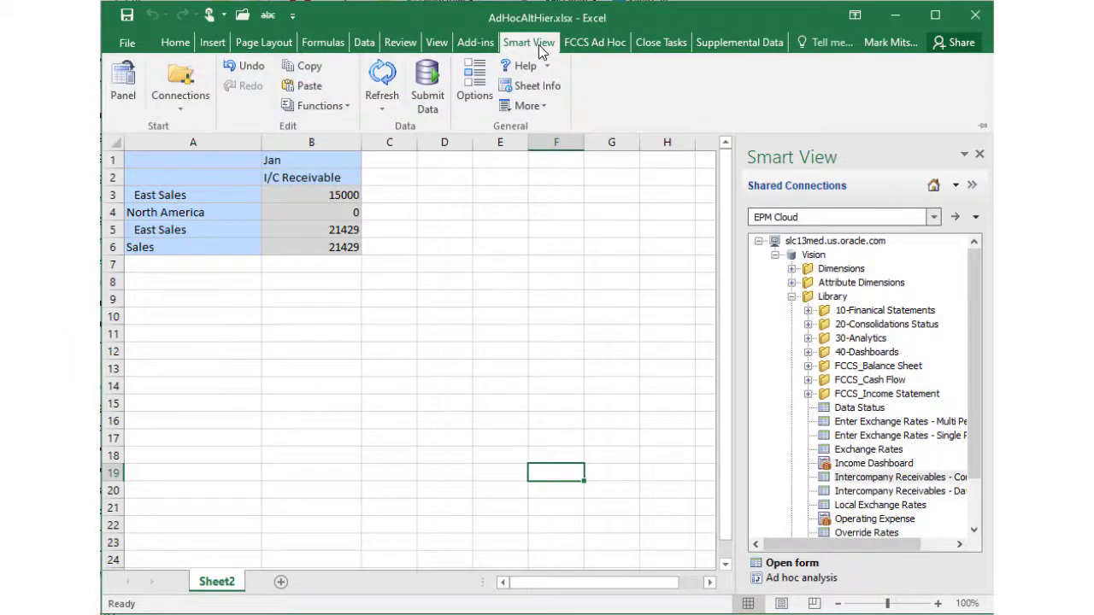
pyautogui.click(539, 45)
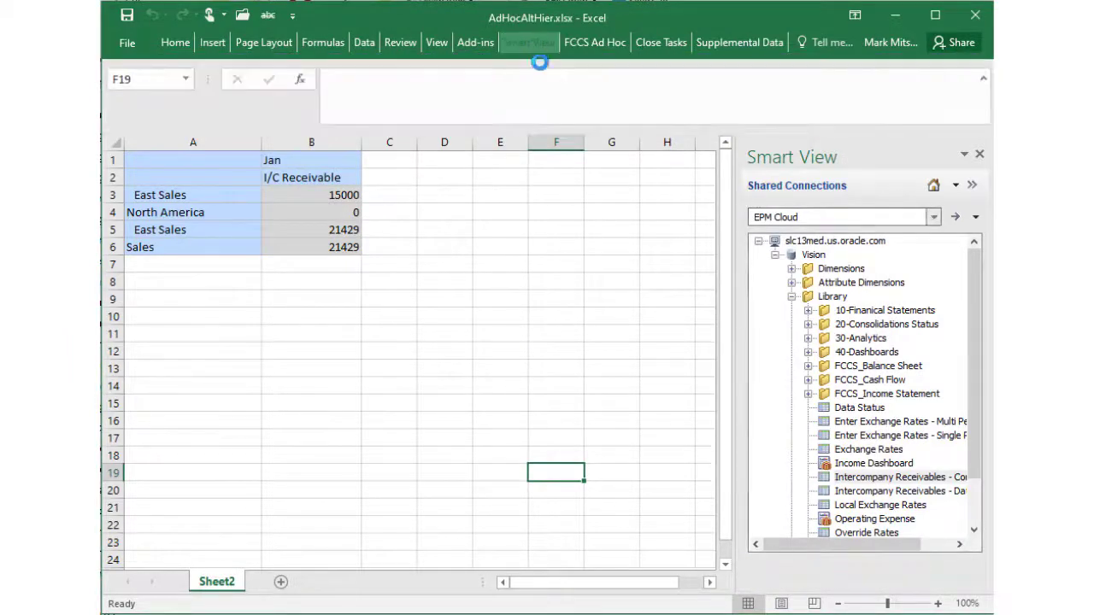